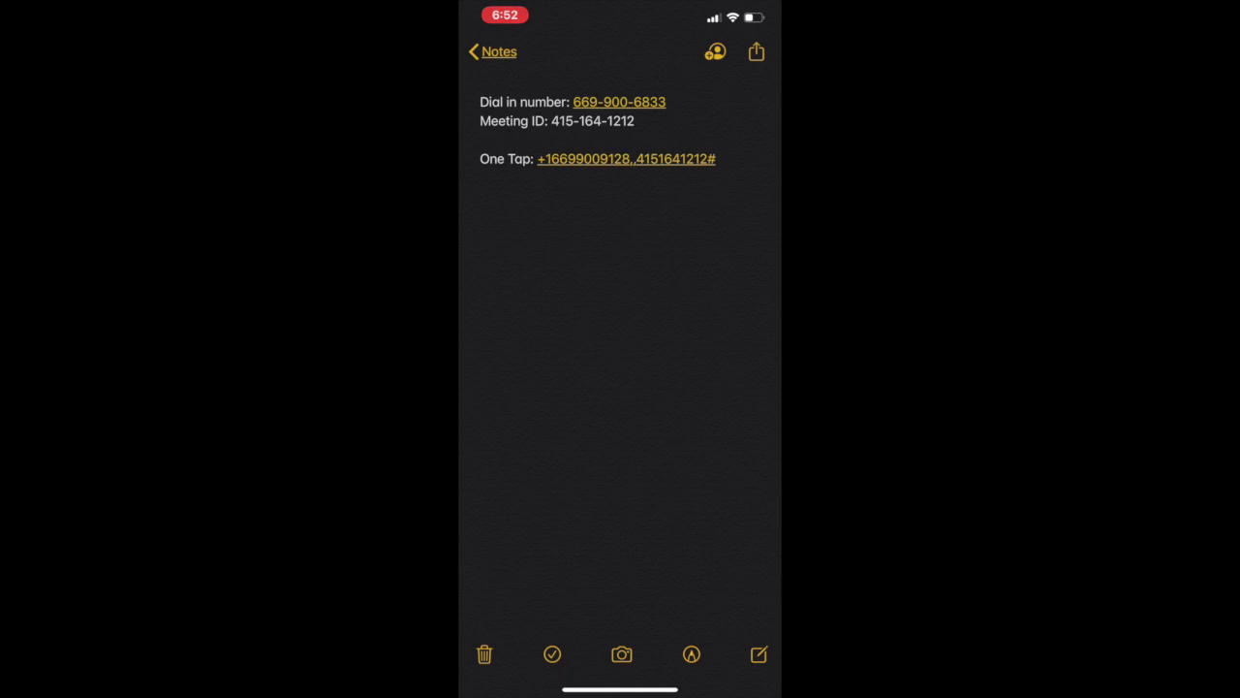
Step: Edit the dial-in note at the Meeting ID and One Tap lines, adding and removing a blank line
click(479, 77)
click(667, 102)
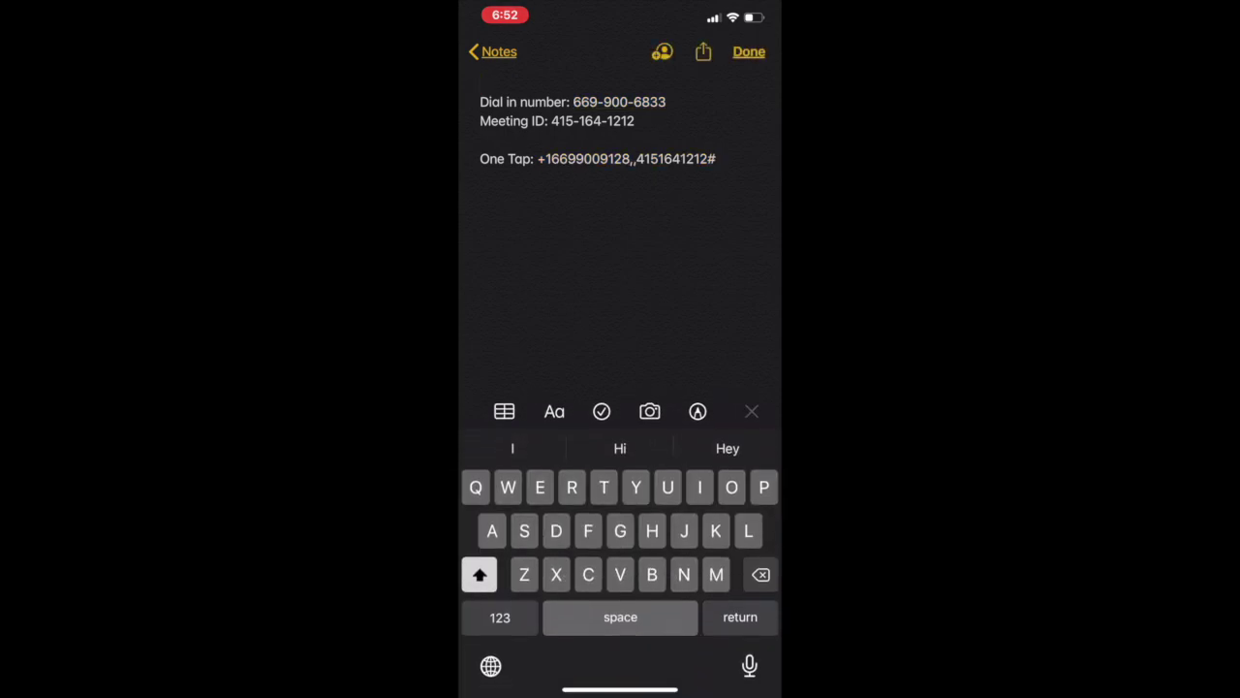
click(635, 121)
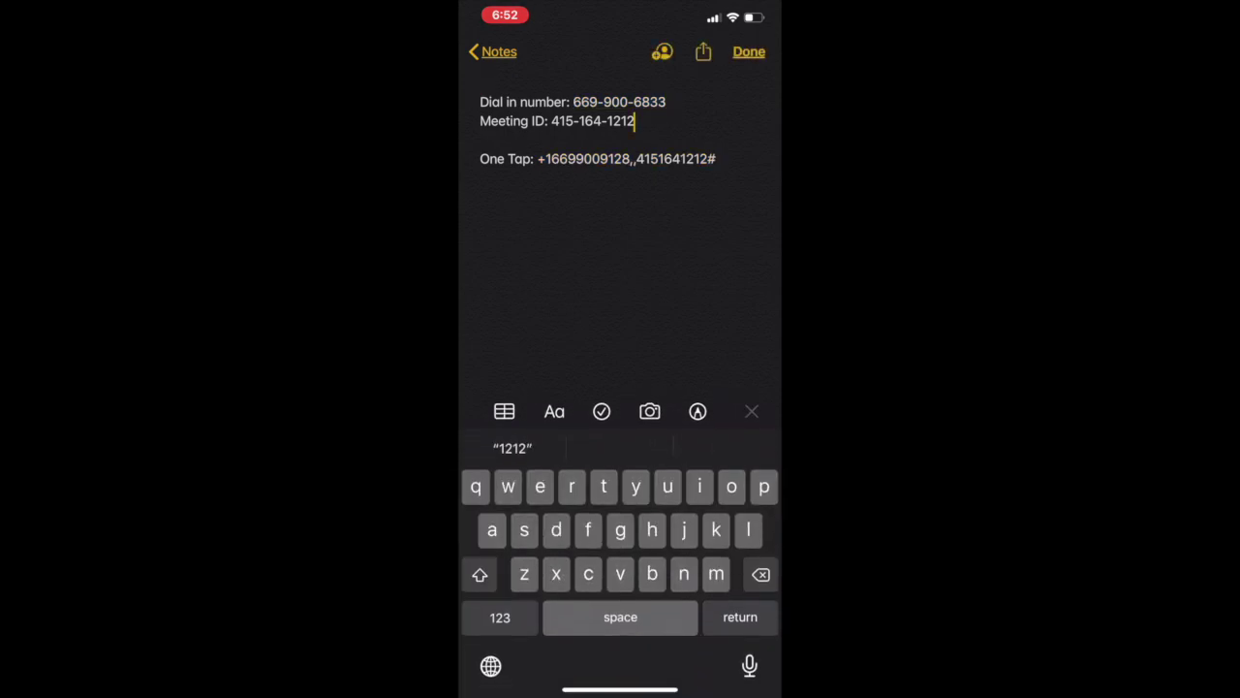
click(716, 159)
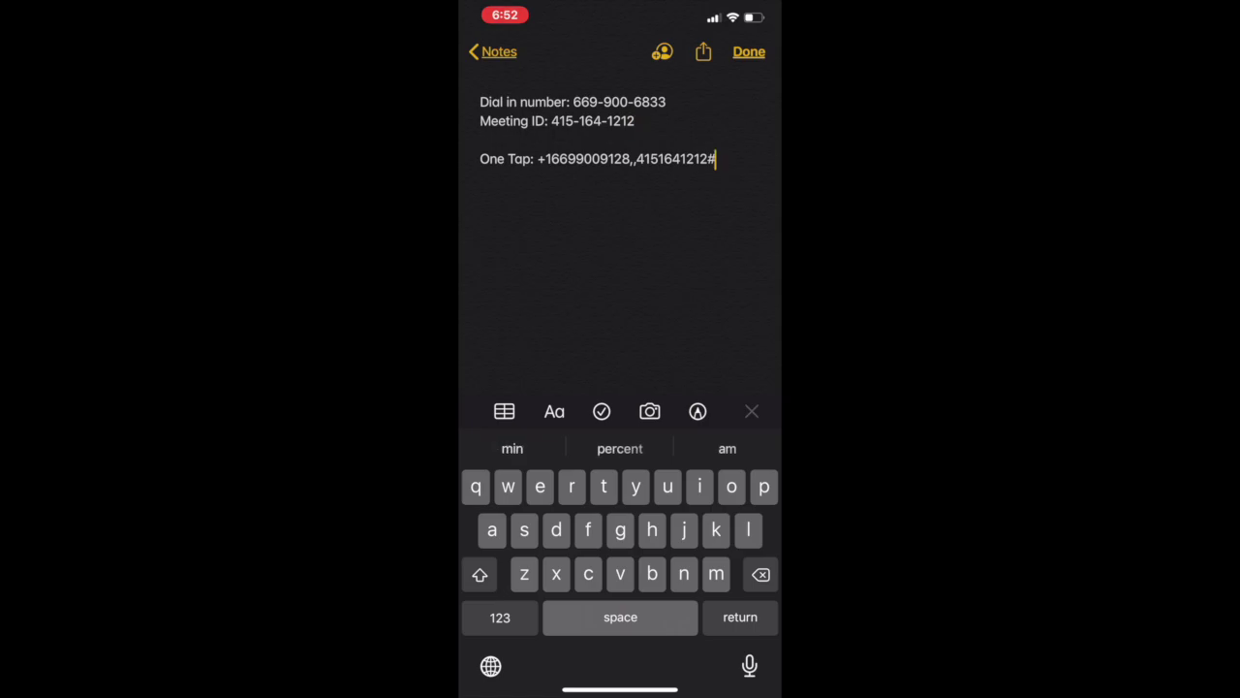
key(Return)
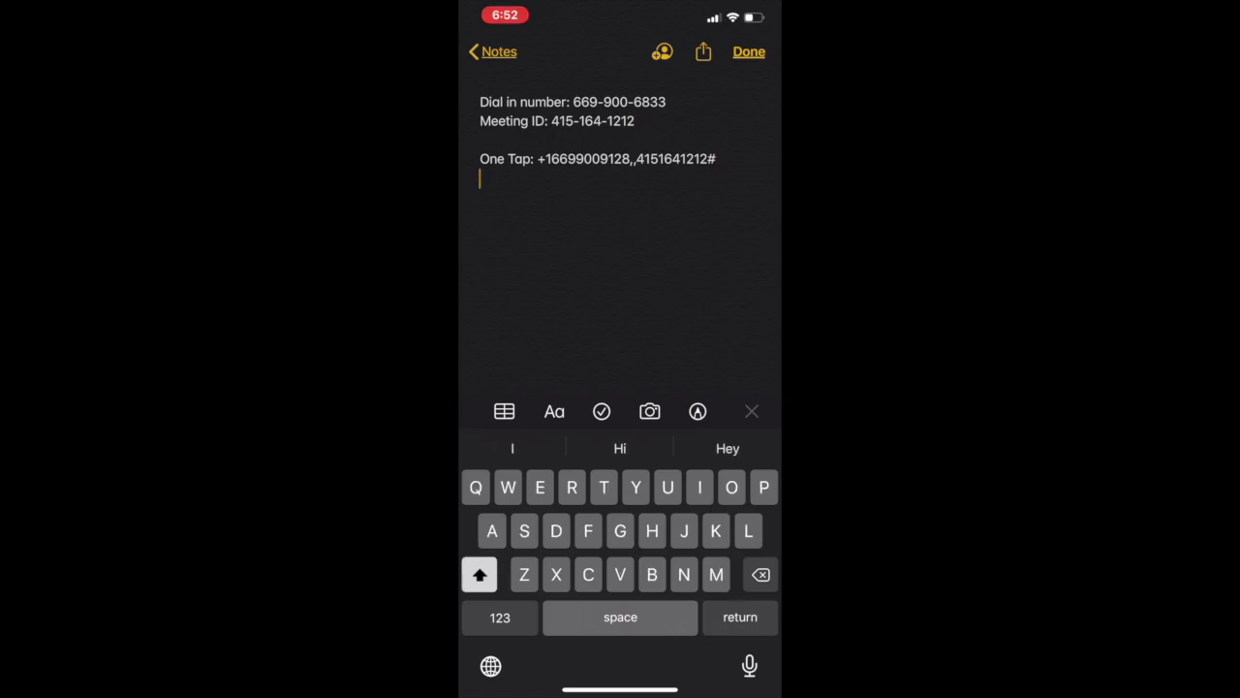
key(BackSpace)
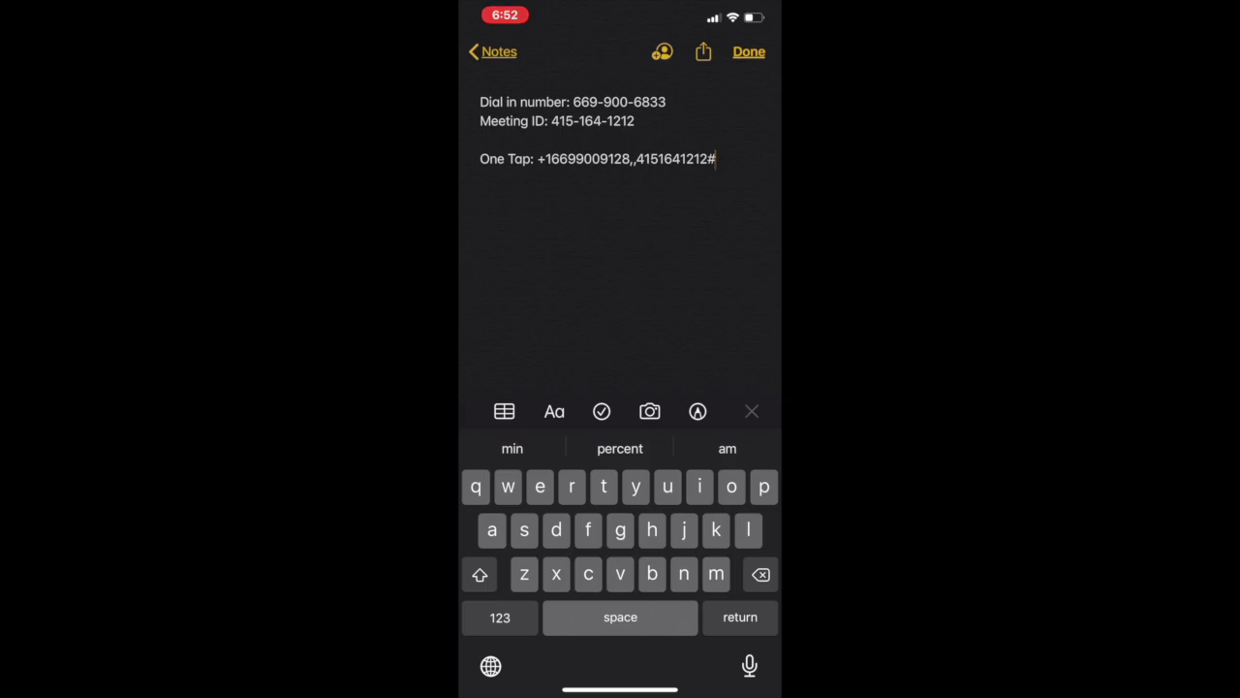
click(480, 139)
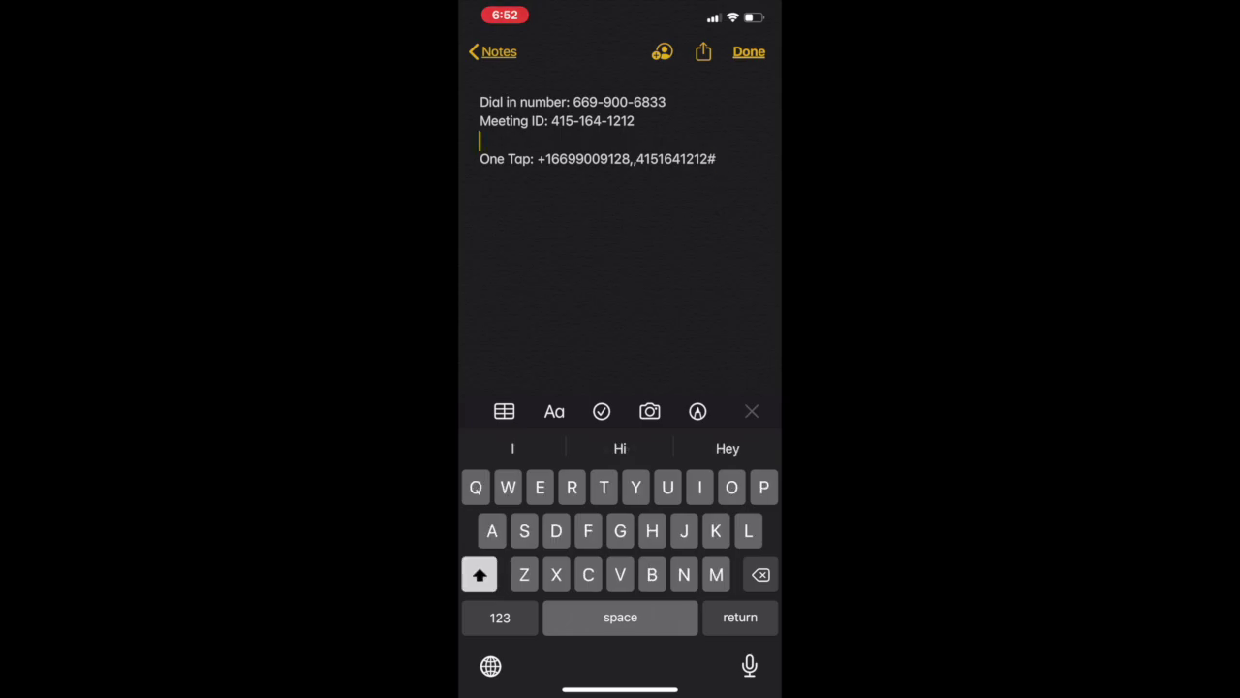
click(480, 139)
click(481, 214)
drag(543, 690, 736, 690)
click(709, 334)
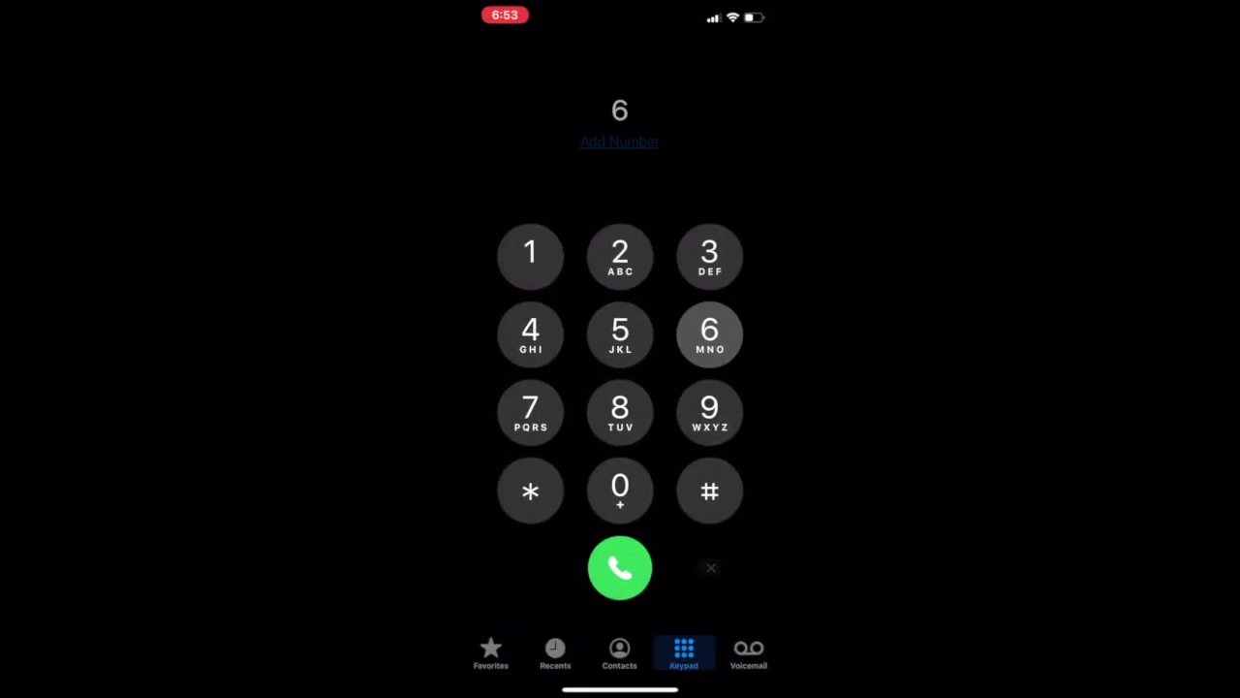
click(709, 334)
click(710, 412)
click(710, 412)
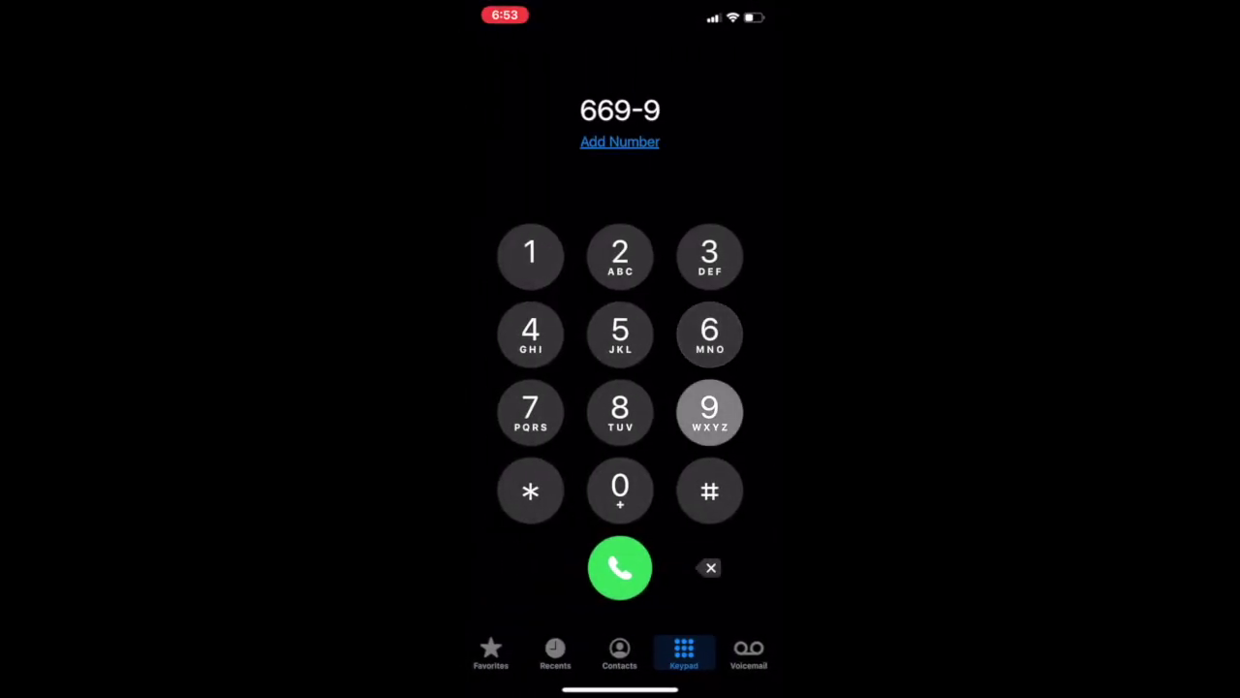
click(620, 489)
click(620, 489)
click(710, 334)
click(620, 412)
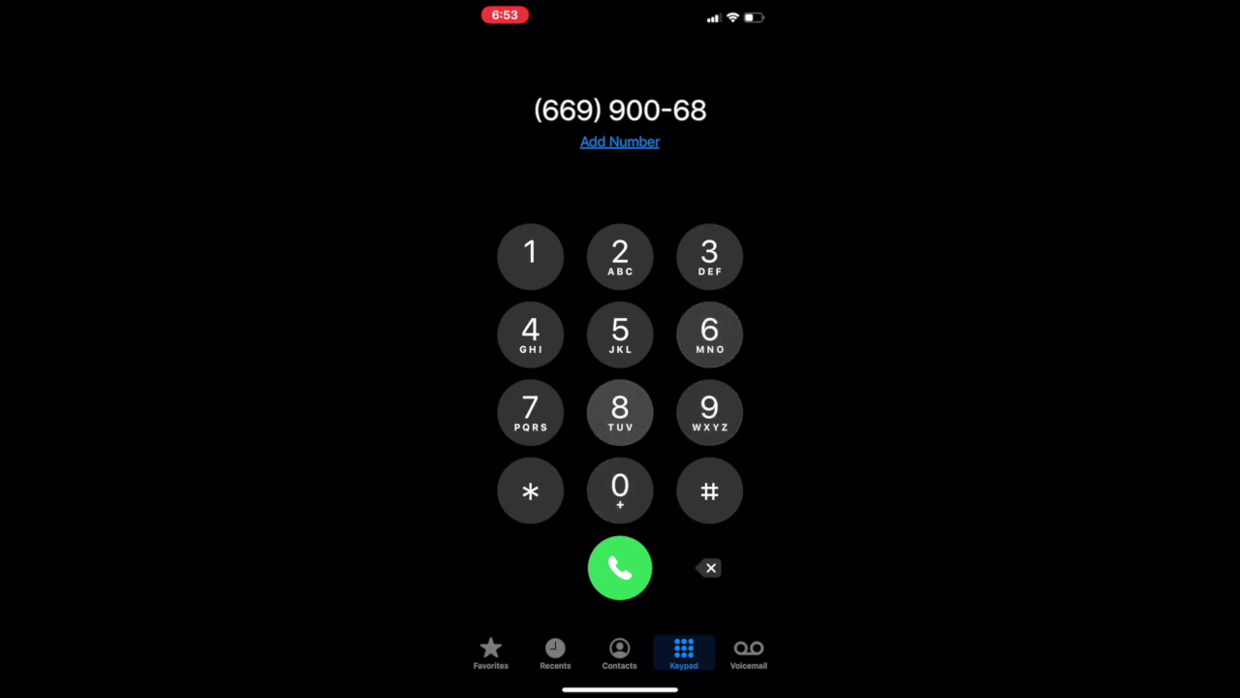
click(710, 257)
click(709, 257)
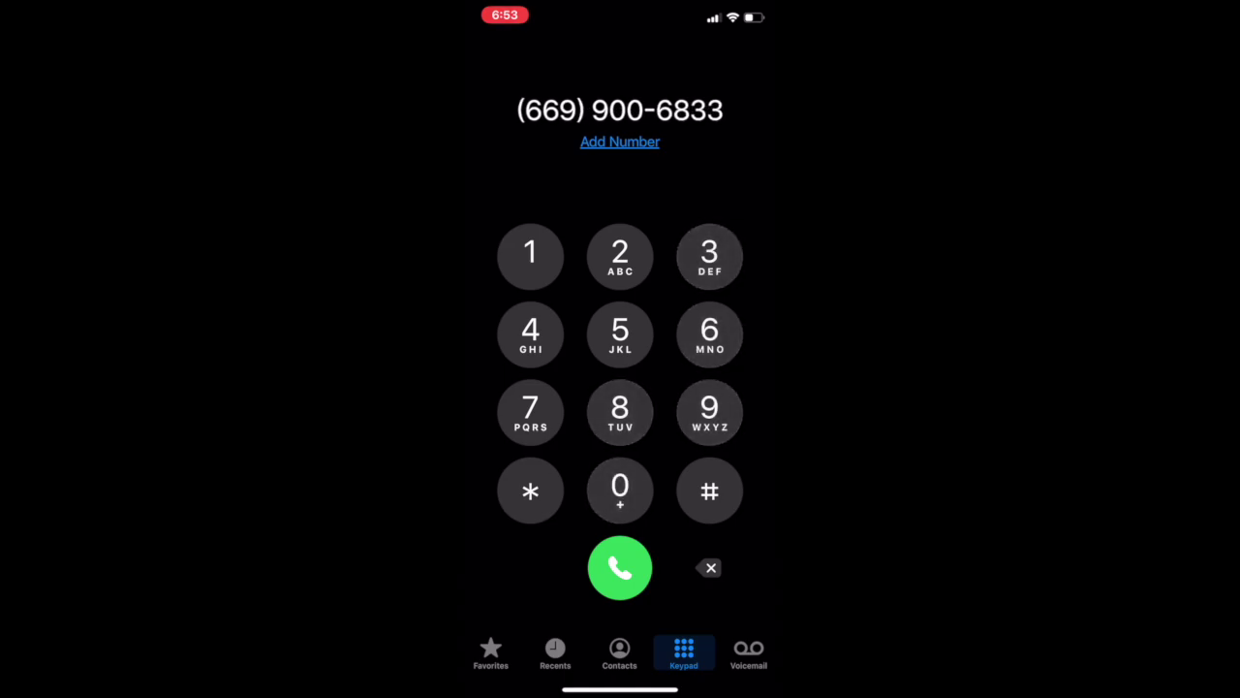